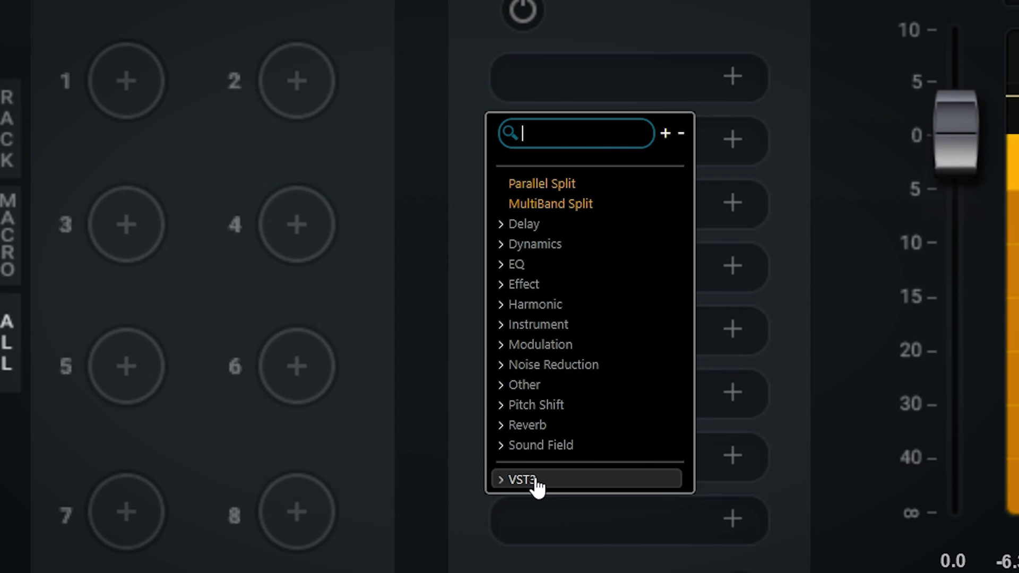
Step: Expand the VST3 category in the plugin browser and bring up the list for an empty rack slot
{"action": "left_click", "coordinate": [536, 481]}
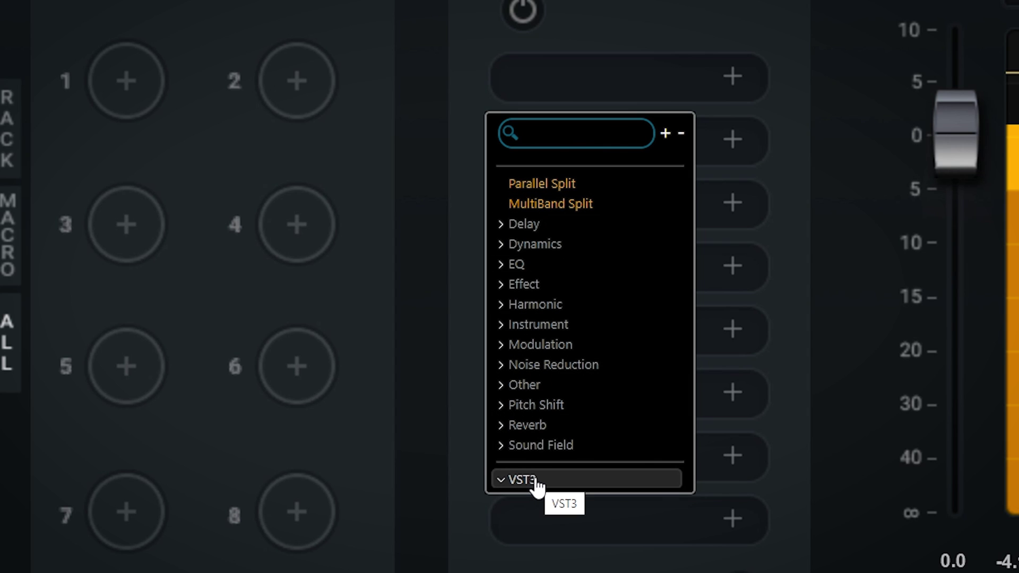
{"action": "scroll", "coordinate": [562, 455], "scroll_direction": "down", "scroll_amount": 2}
{"action": "scroll", "coordinate": [562, 455], "scroll_direction": "down", "scroll_amount": 3}
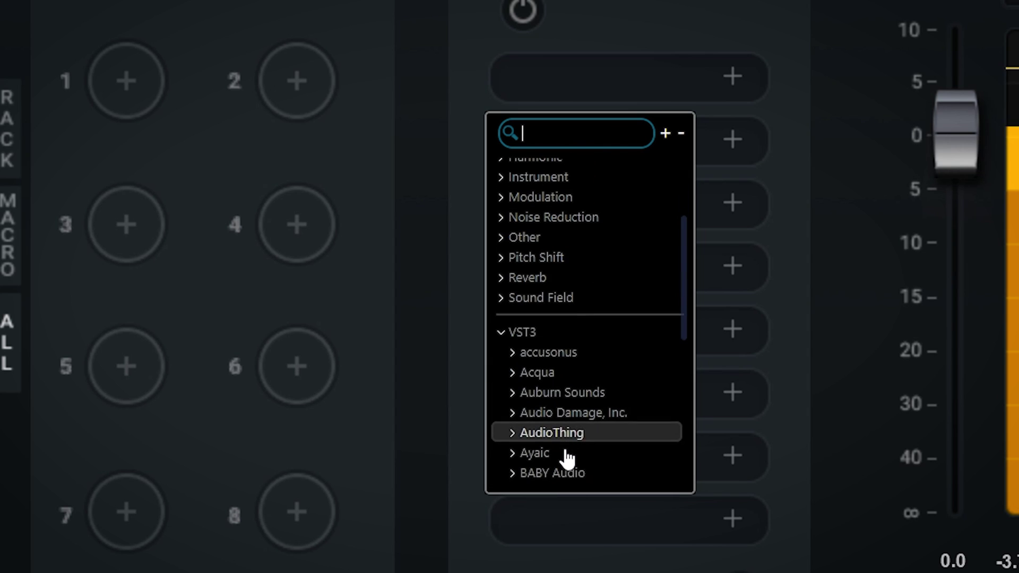
{"action": "left_click_drag", "start_coordinate": [686, 269], "coordinate": [676, 389]}
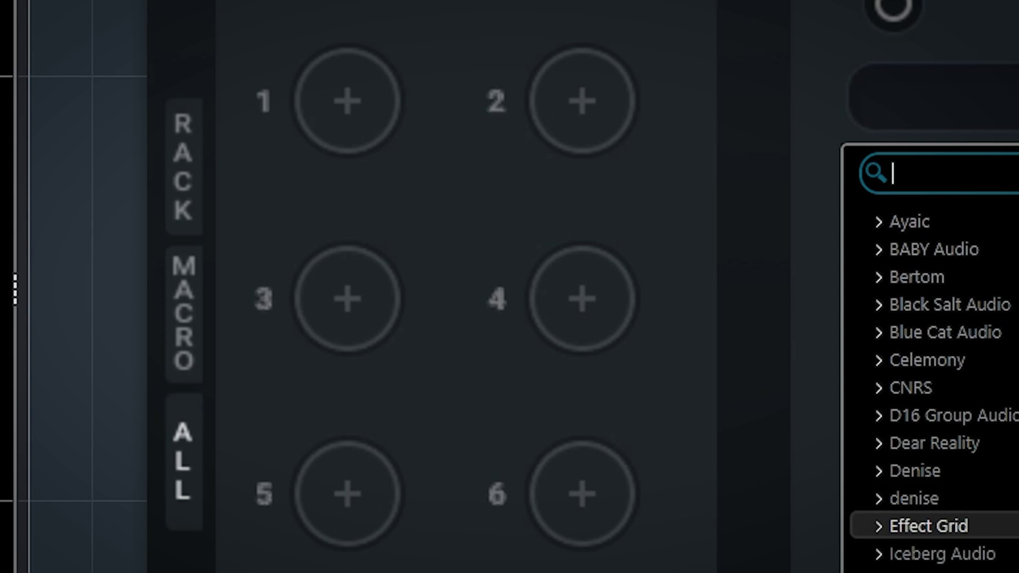
{"action": "left_click_drag", "start_coordinate": [575, 420], "coordinate": [574, 408]}
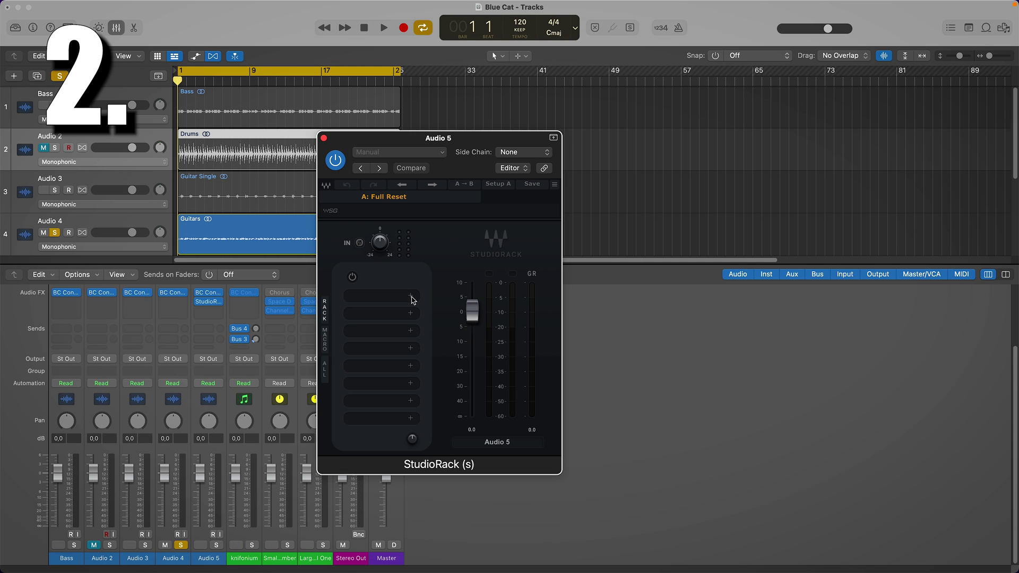
{"action": "left_click", "coordinate": [411, 295]}
{"action": "scroll", "coordinate": [392, 475], "scroll_direction": "down", "scroll_amount": 2}
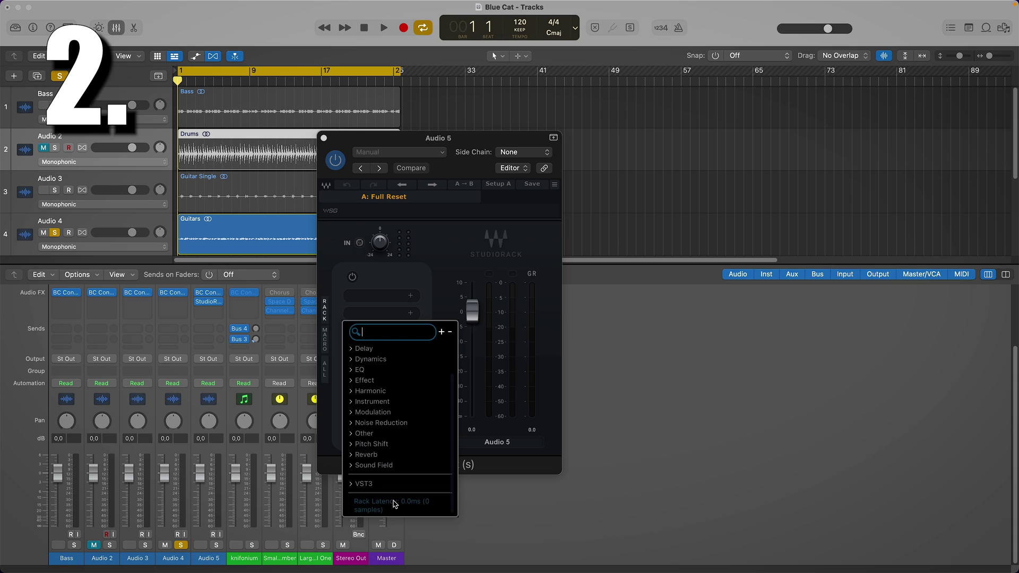
Step: Reveal the Plugin Alliance and FabFilter vendor folders under the VST3 category
{"action": "left_click", "coordinate": [369, 484]}
{"action": "scroll", "coordinate": [368, 487], "scroll_direction": "down", "scroll_amount": 2}
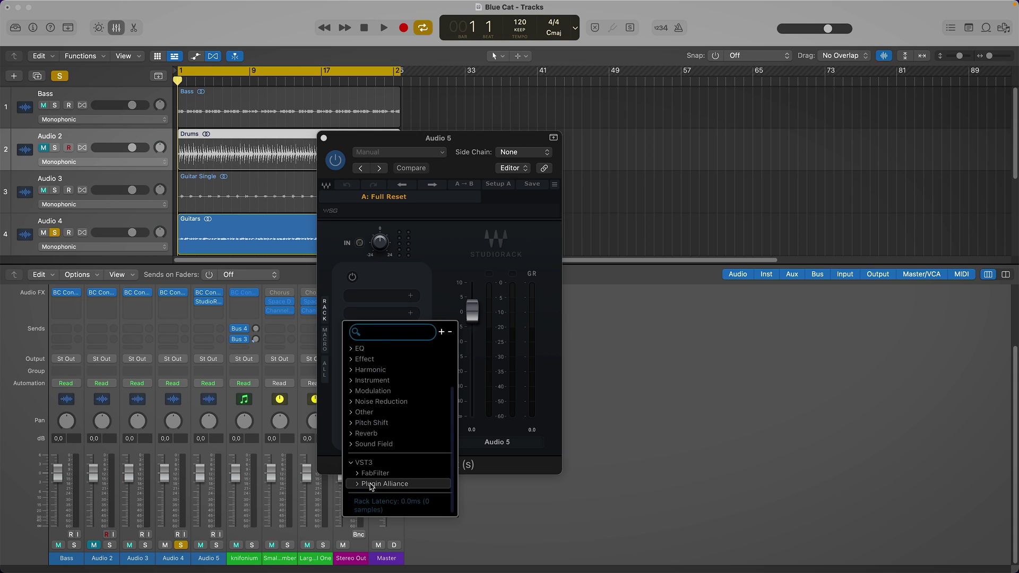
{"action": "left_click", "coordinate": [360, 484]}
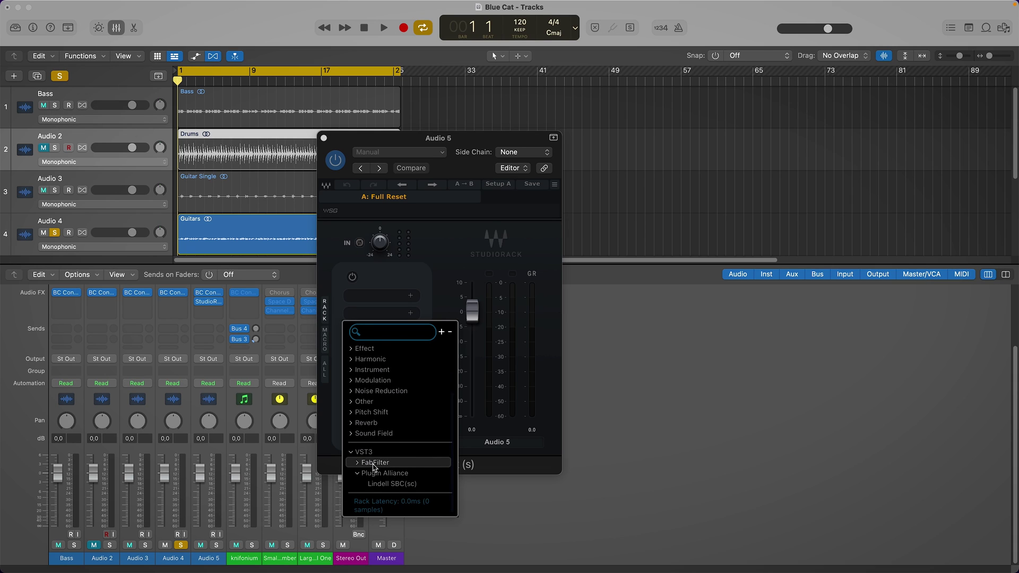
{"action": "left_click", "coordinate": [398, 464]}
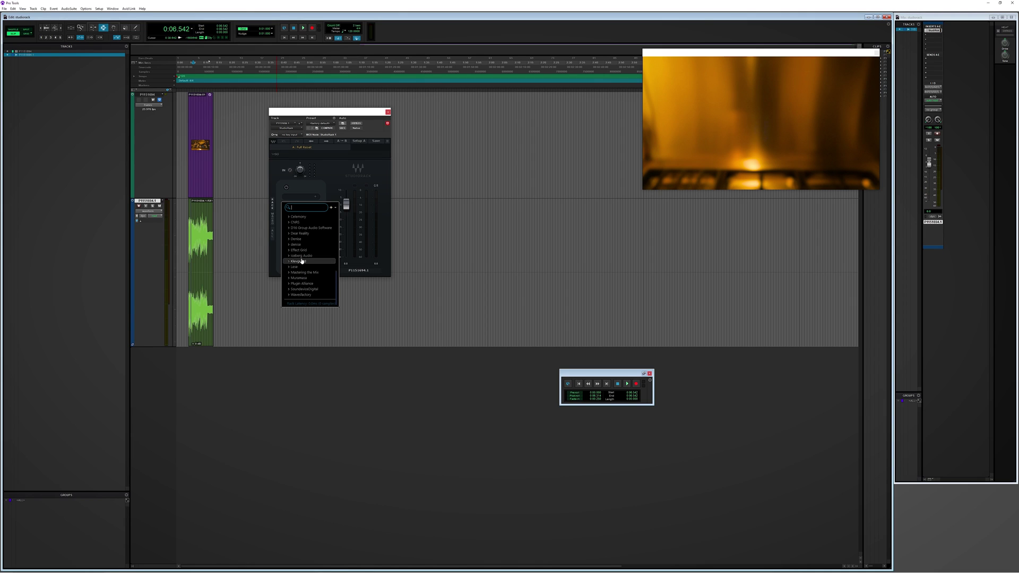
Step: Load Codec from its vendor folder in the VST3 list into the rack
{"action": "left_click", "coordinate": [295, 267]}
{"action": "left_click", "coordinate": [300, 267]}
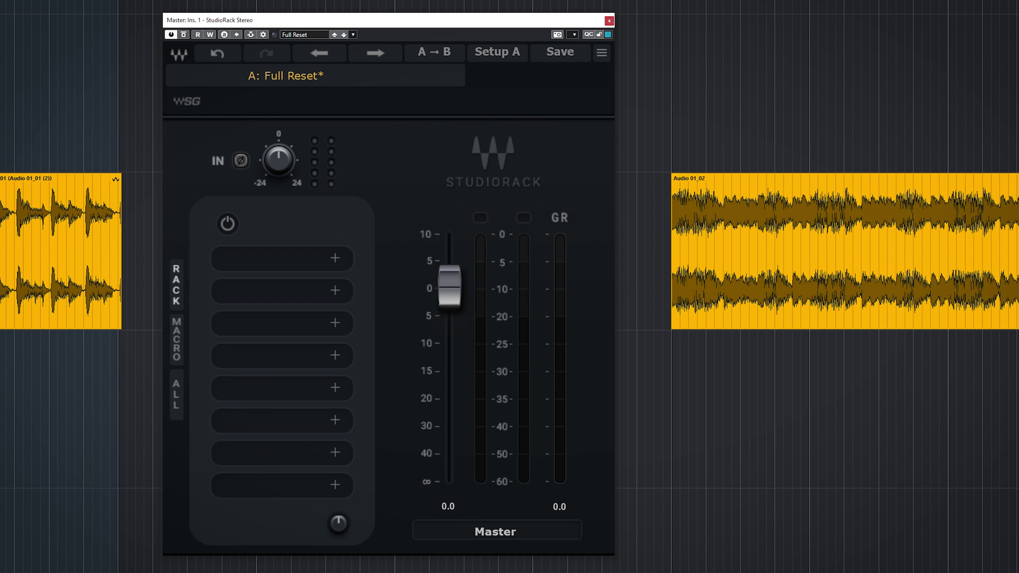
Step: Show macros with the rack chain and insert a MultiBand Split in slot 1
{"action": "left_click", "coordinate": [176, 353]}
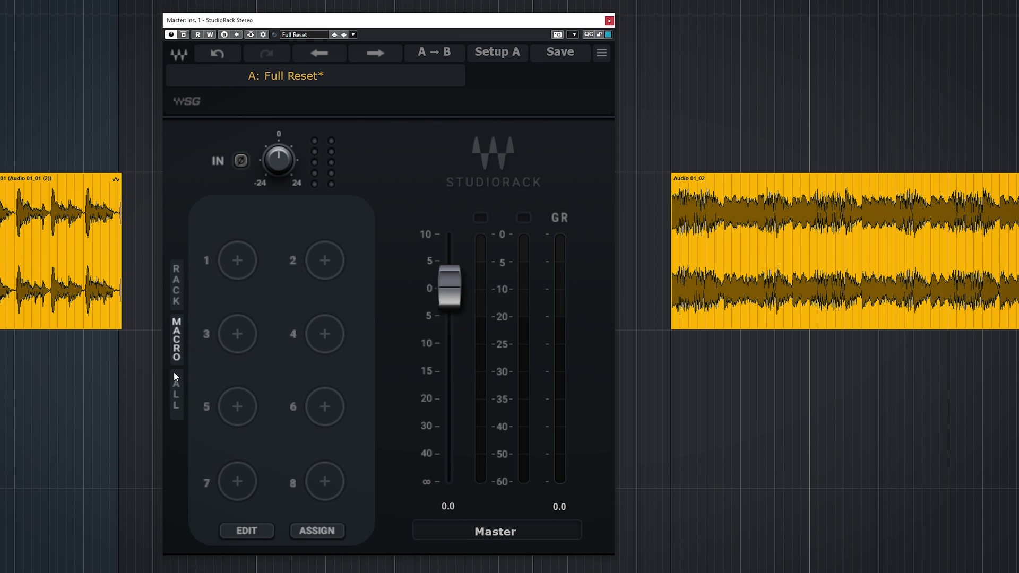
{"action": "left_click", "coordinate": [175, 399]}
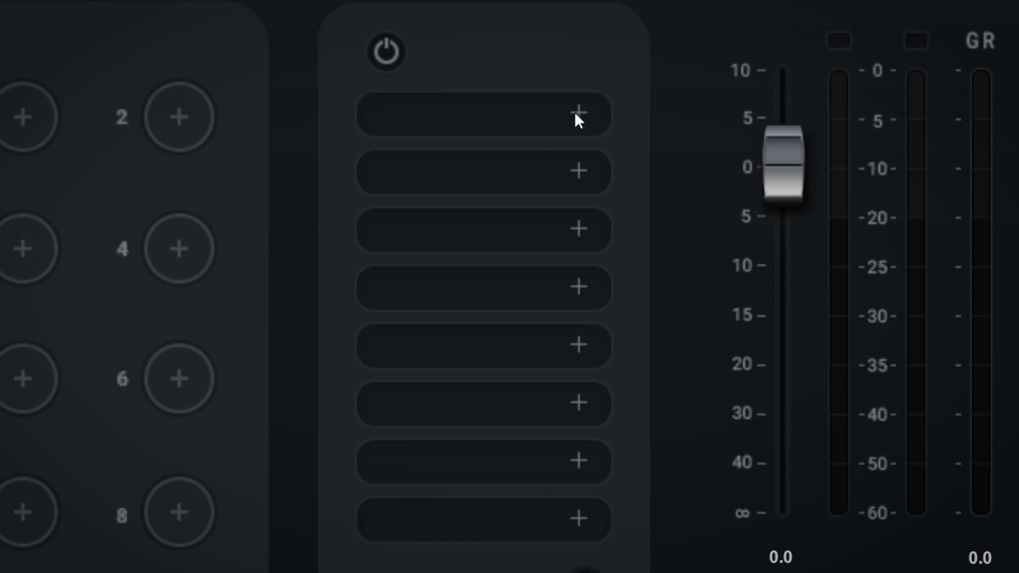
{"action": "left_click", "coordinate": [578, 119]}
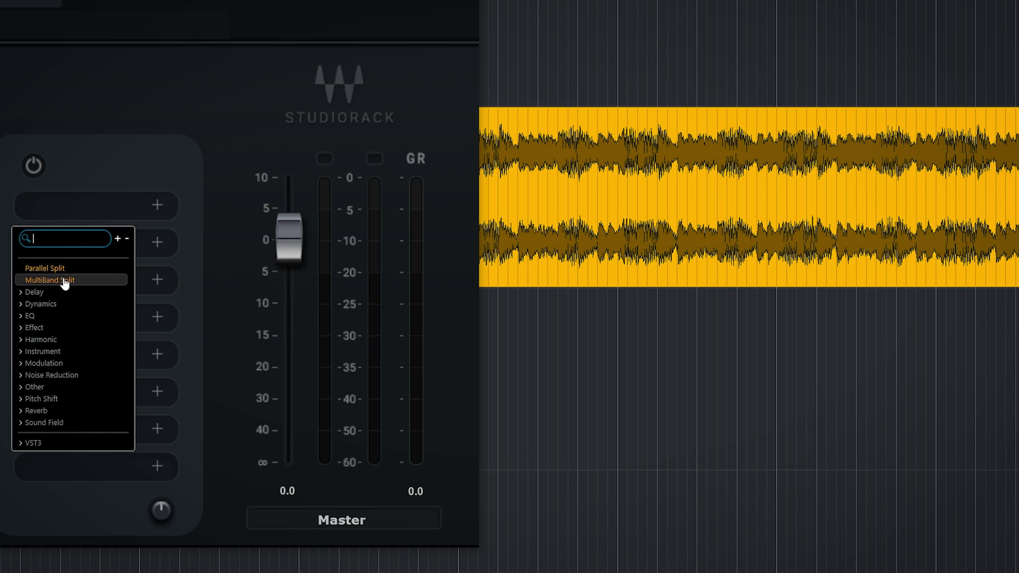
{"action": "left_click", "coordinate": [440, 230]}
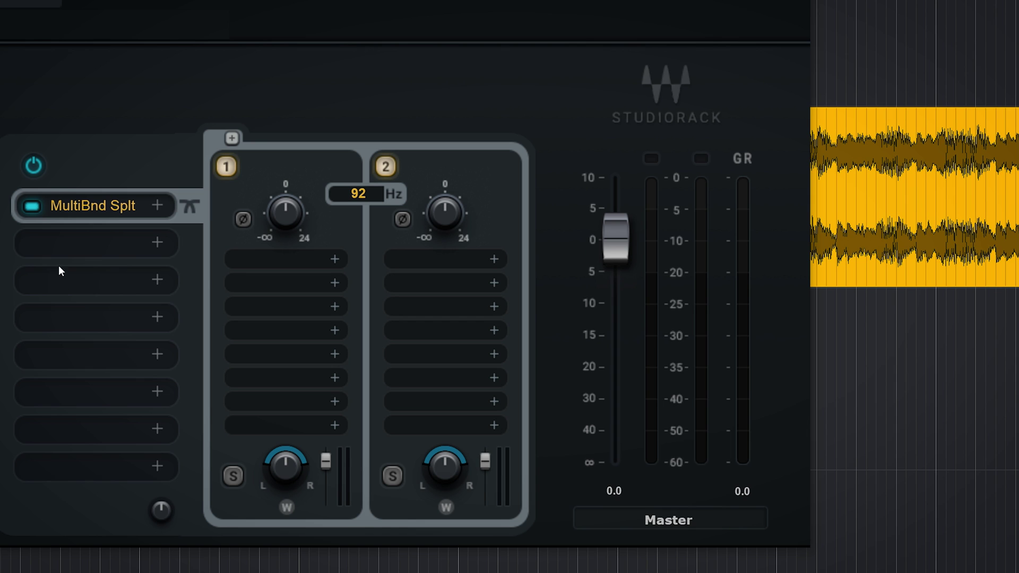
Step: Add bands to make a five-band split and invert band 3's stereo width to about -1
{"action": "left_click", "coordinate": [232, 142]}
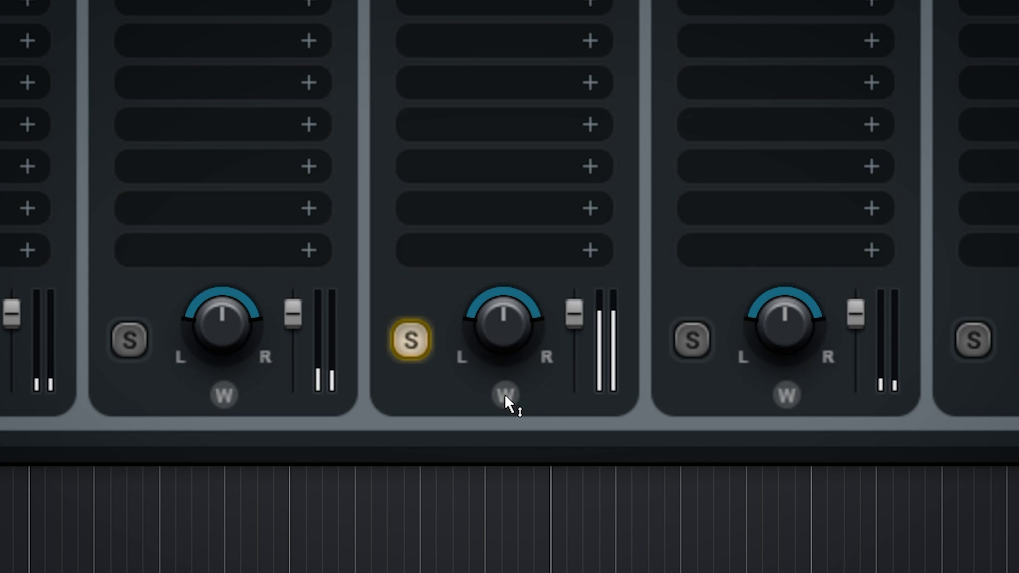
{"action": "left_click", "coordinate": [506, 395]}
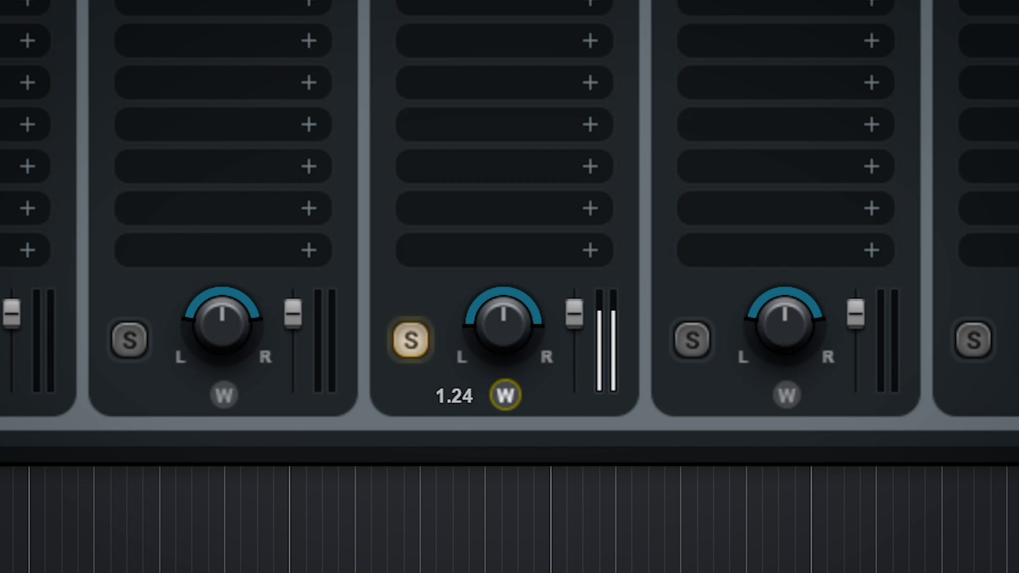
{"action": "left_click_drag", "start_coordinate": [505, 396], "coordinate": [505, 476]}
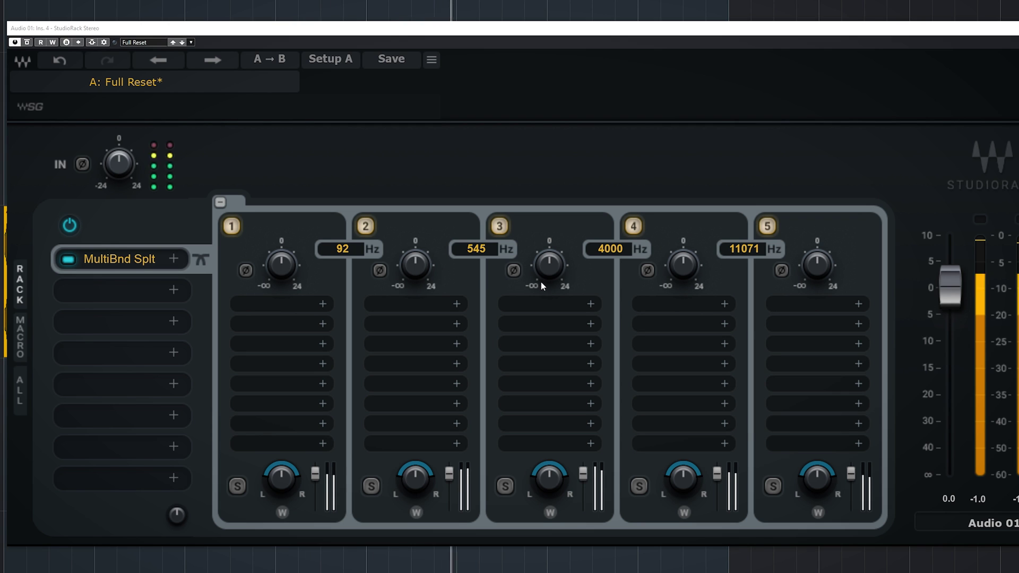
Step: Remove the fifth band, solo band 2 and set the mpressor's threshold and ratio (about 6.7)
{"action": "left_click", "coordinate": [220, 203]}
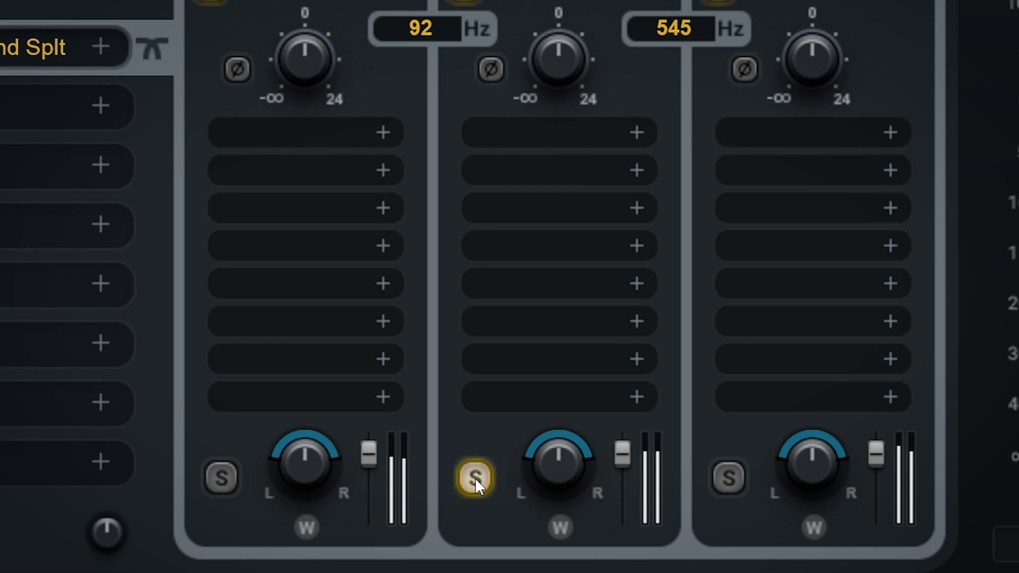
{"action": "left_click", "coordinate": [372, 444]}
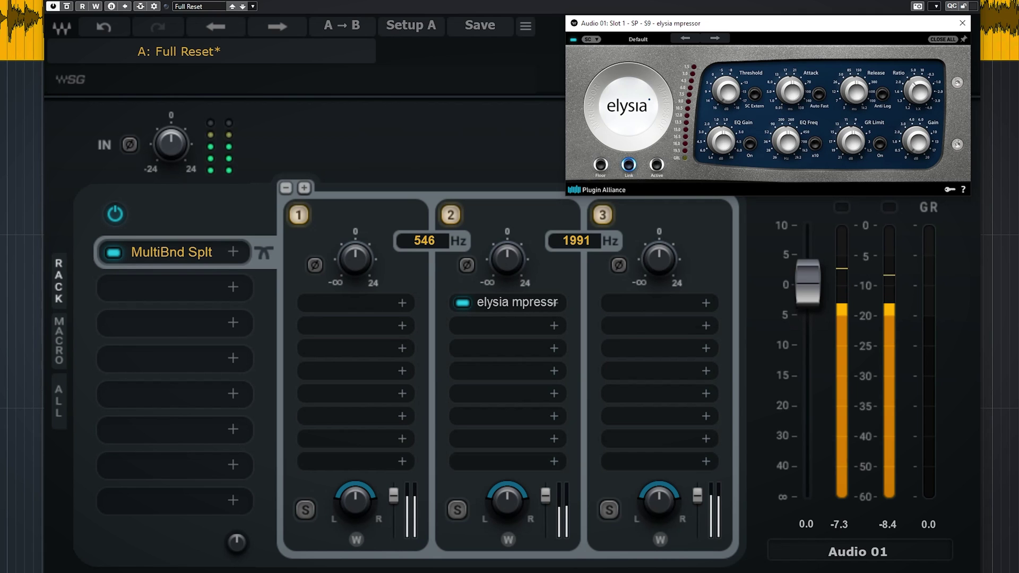
{"action": "left_click", "coordinate": [457, 510]}
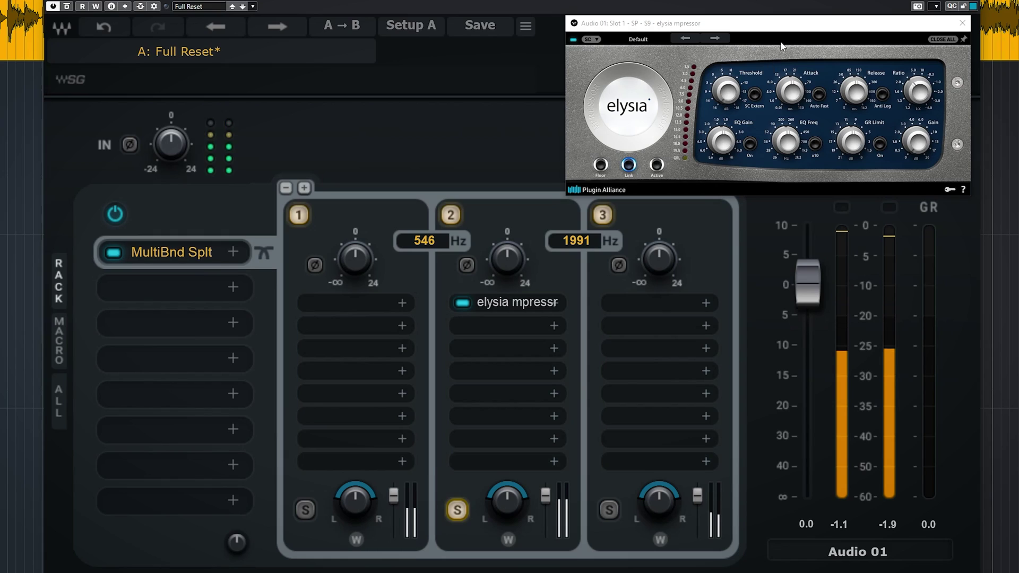
{"action": "left_click_drag", "start_coordinate": [726, 104], "coordinate": [734, 33]}
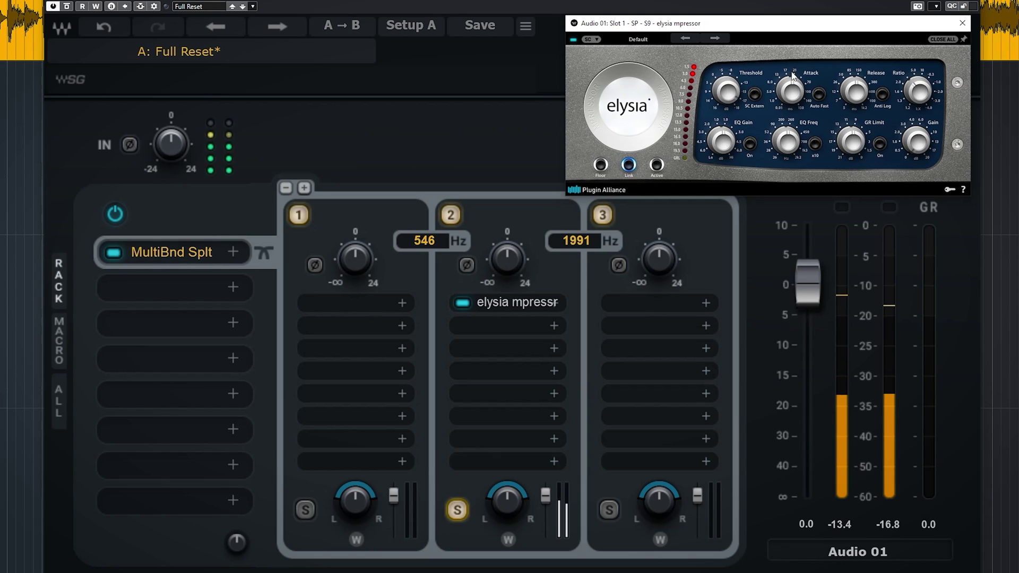
{"action": "mouse_move", "coordinate": [917, 90]}
{"action": "left_click_drag", "start_coordinate": [917, 80], "coordinate": [913, 83]}
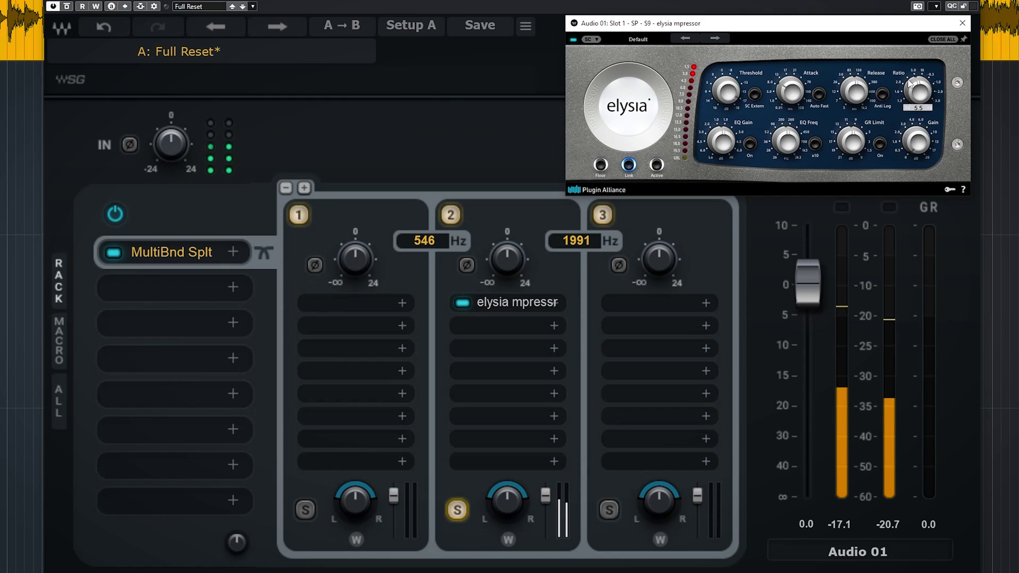
Step: Boost band 2's gain, unsolo it, and compare the rack bypassed versus active
{"action": "mouse_move", "coordinate": [504, 261]}
{"action": "left_mouse_down"}
{"action": "mouse_move", "coordinate": [505, 239]}
{"action": "mouse_move", "coordinate": [506, 249]}
{"action": "left_mouse_up"}
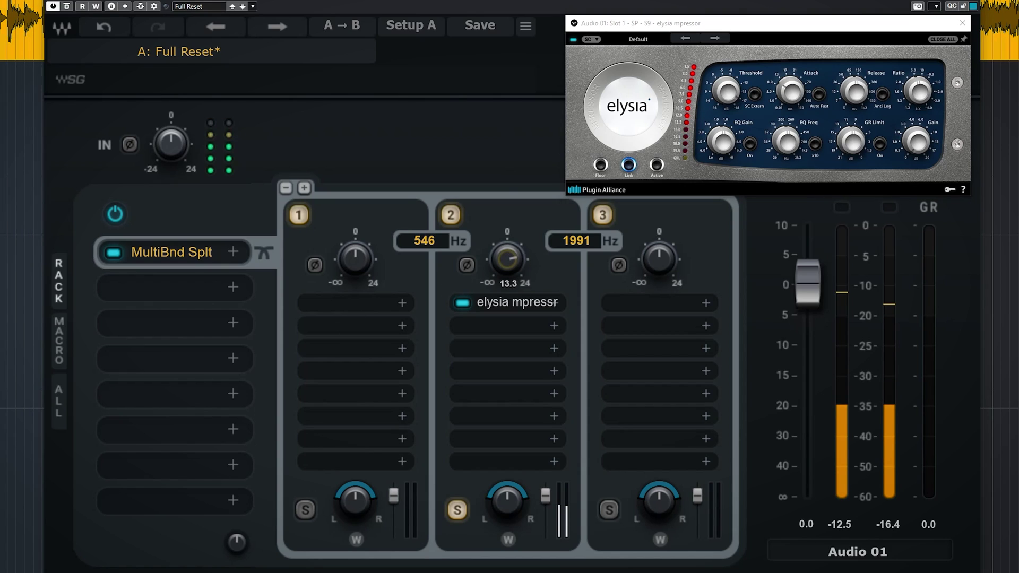
{"action": "left_click", "coordinate": [457, 510]}
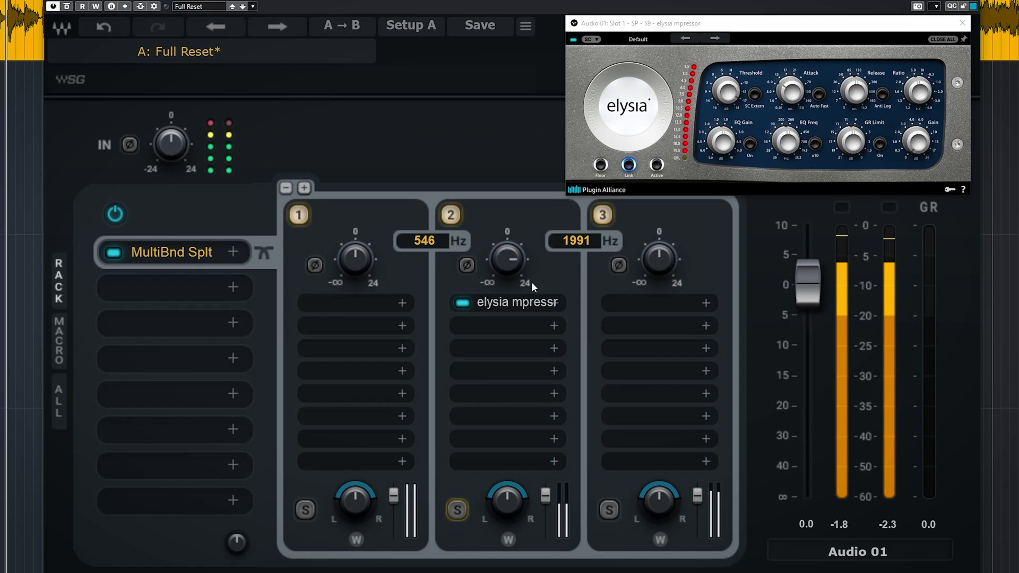
{"action": "left_click_drag", "start_coordinate": [504, 250], "coordinate": [505, 242]}
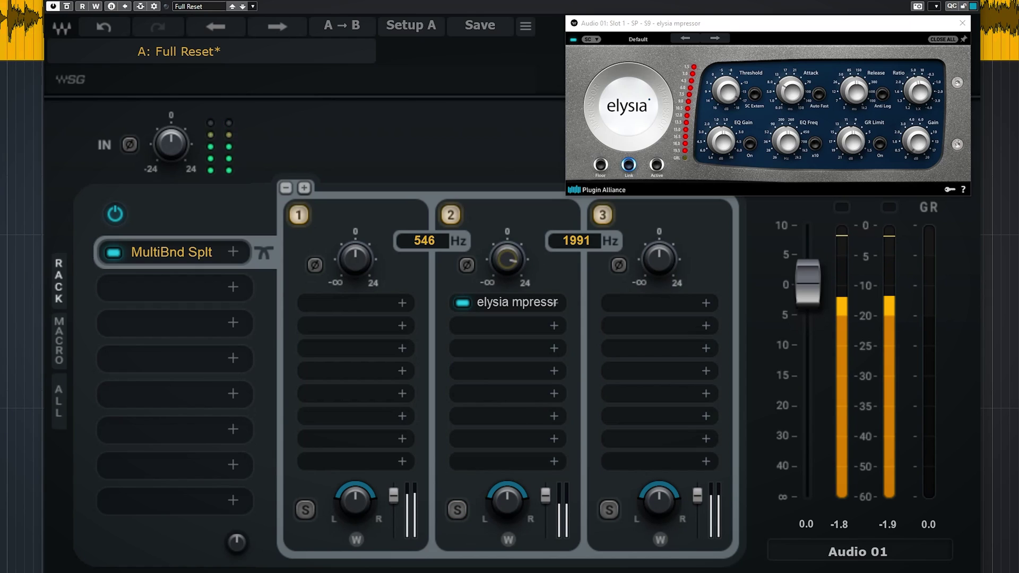
{"action": "left_click", "coordinate": [67, 6]}
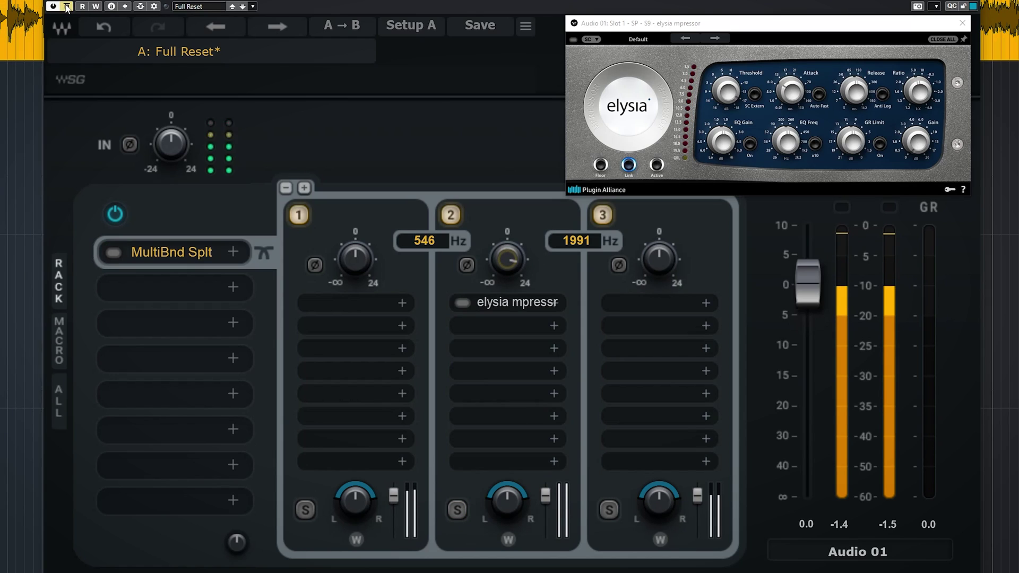
{"action": "left_click", "coordinate": [67, 7]}
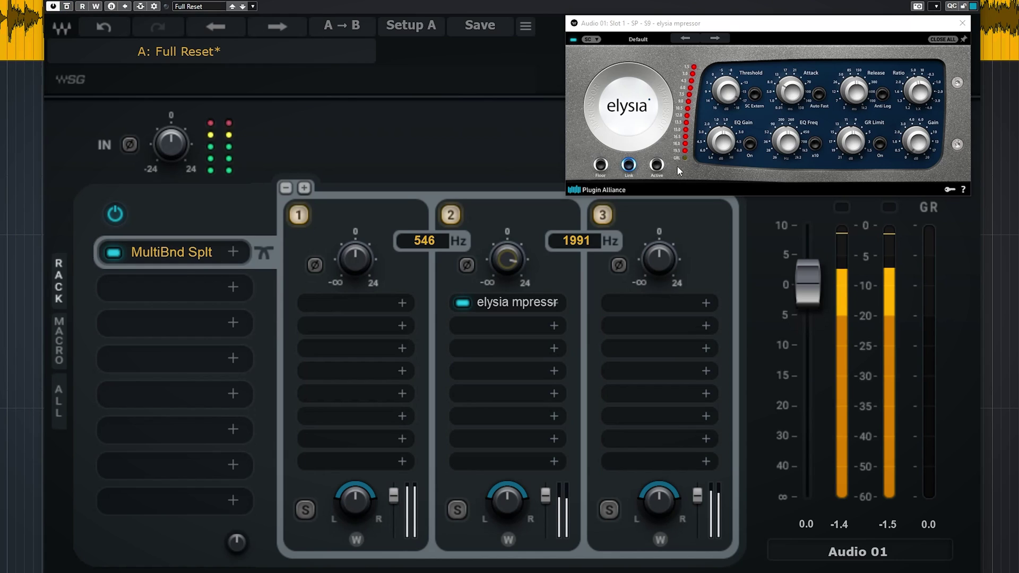
{"action": "mouse_move", "coordinate": [726, 90]}
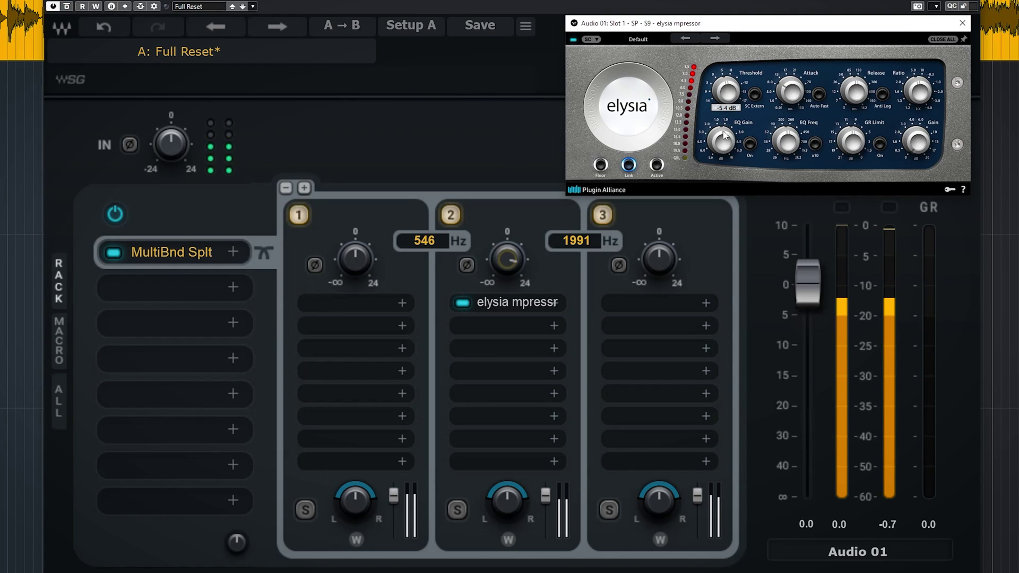
Step: Lower the mpressor threshold to -11 dB and set the crossovers to 189 Hz and 3890 Hz
{"action": "left_click_drag", "start_coordinate": [725, 126], "coordinate": [722, 131]}
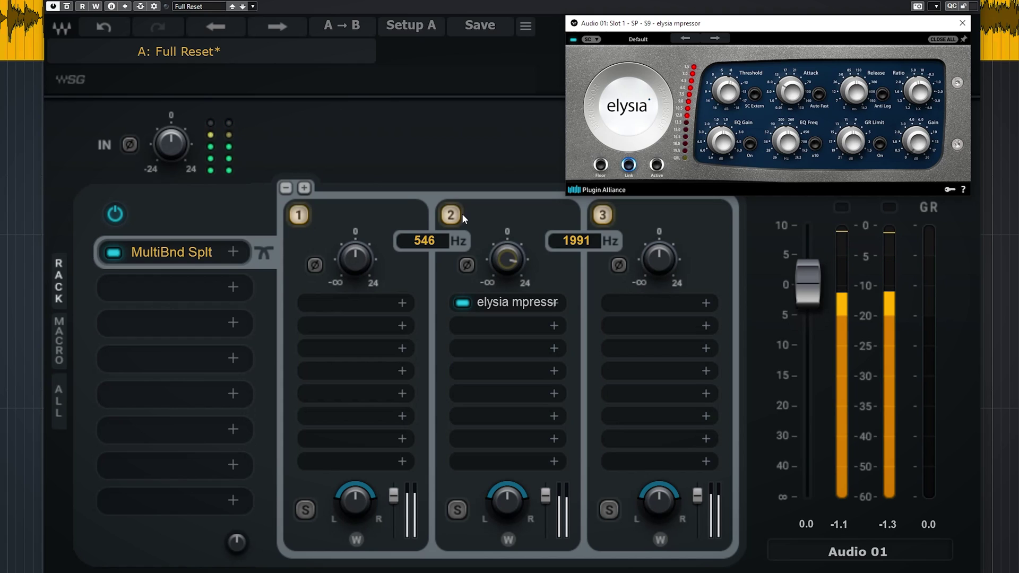
{"action": "left_click_drag", "start_coordinate": [411, 244], "coordinate": [411, 263]}
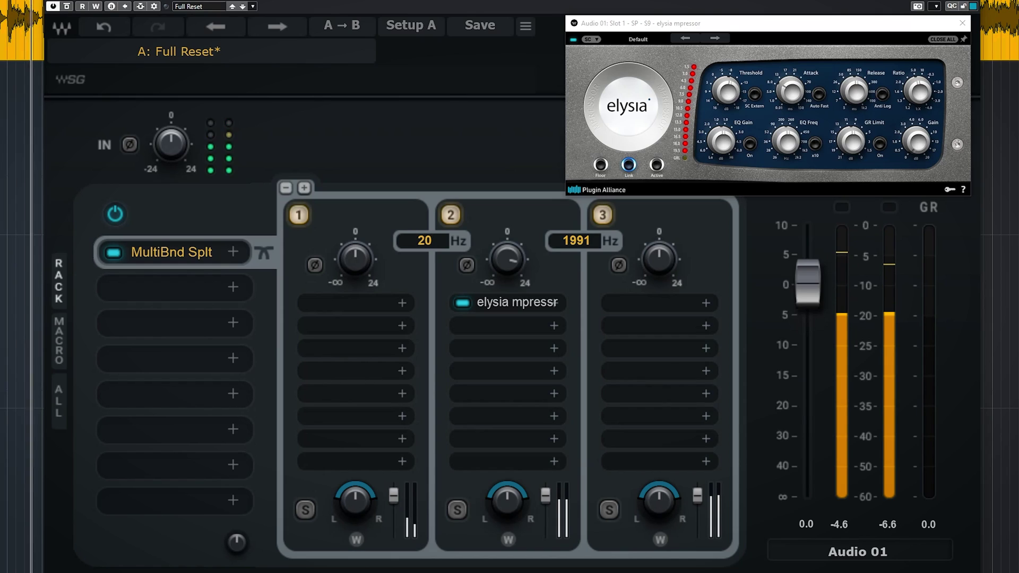
{"action": "left_click_drag", "start_coordinate": [424, 241], "coordinate": [424, 232]}
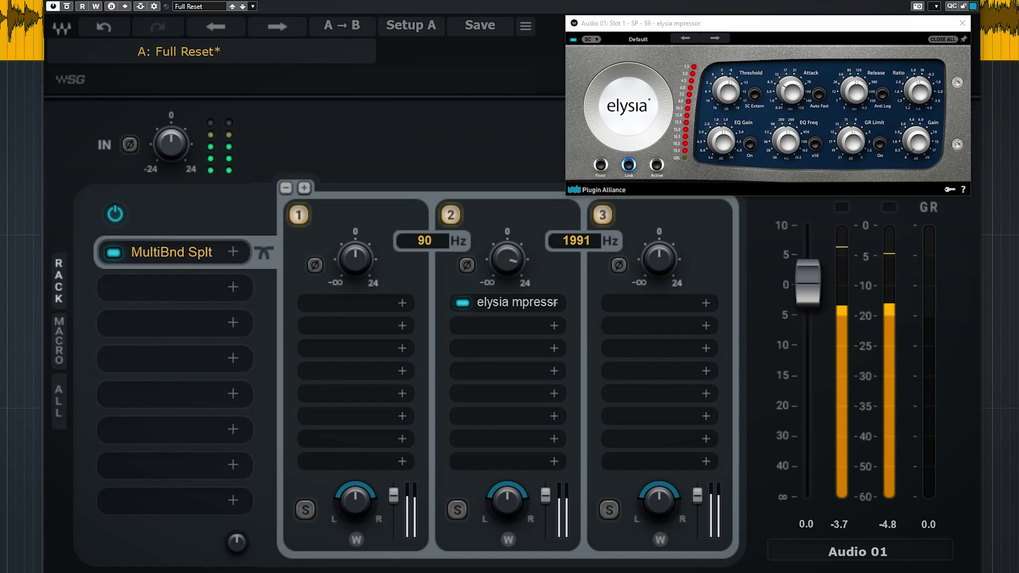
{"action": "left_click_drag", "start_coordinate": [424, 241], "coordinate": [424, 229]}
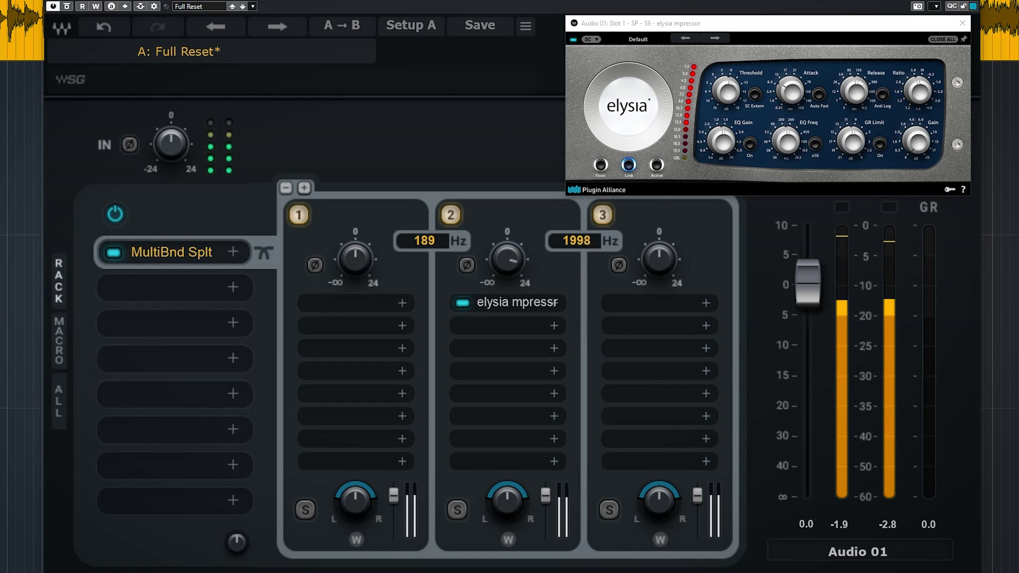
{"action": "mouse_move", "coordinate": [576, 241]}
{"action": "left_mouse_down"}
{"action": "mouse_move", "coordinate": [577, 223]}
{"action": "mouse_move", "coordinate": [576, 250]}
{"action": "left_mouse_up"}
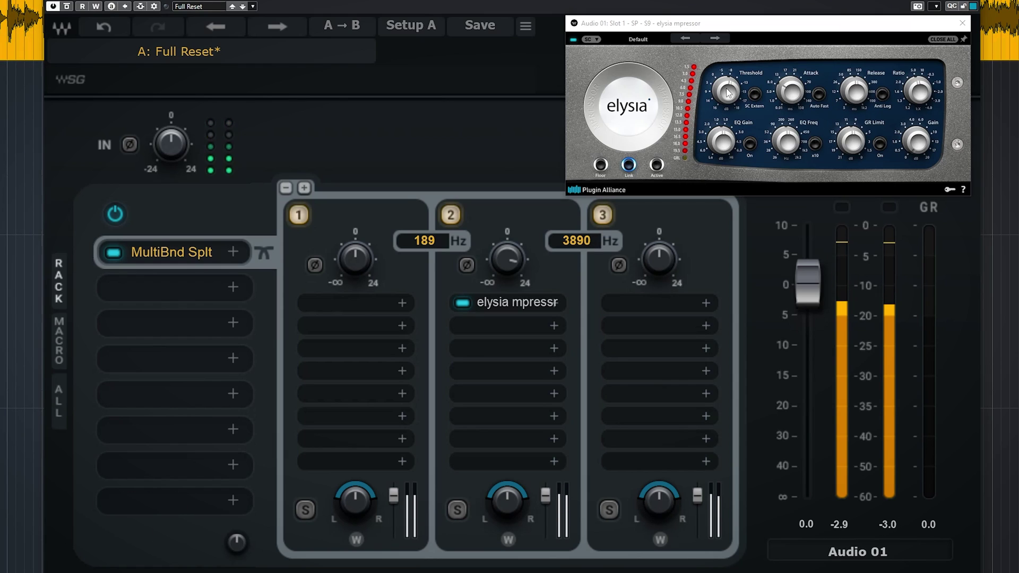
Step: Pull the compressor threshold further down and readjust band 2's gain
{"action": "left_click_drag", "start_coordinate": [719, 93], "coordinate": [716, 103]}
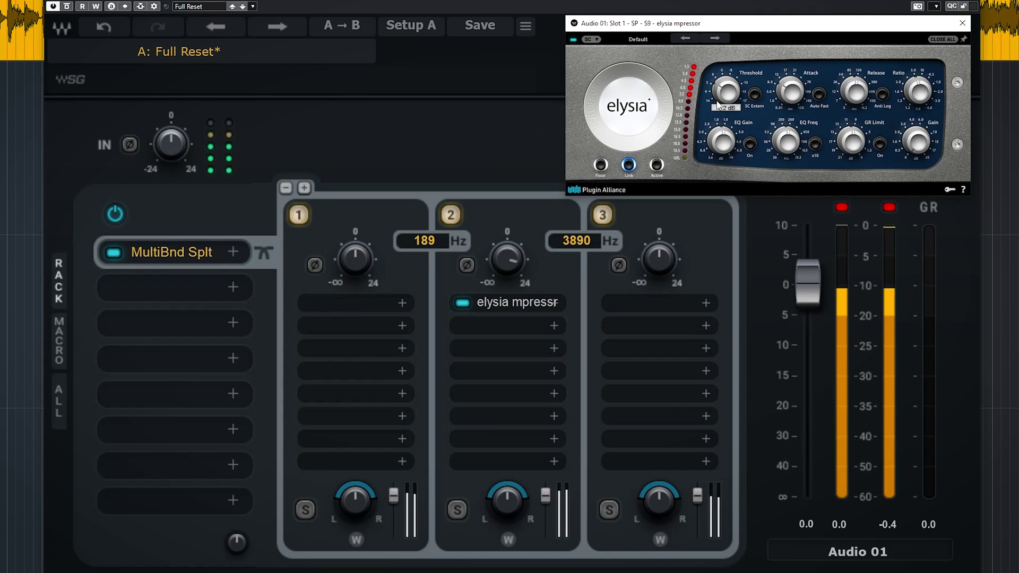
{"action": "mouse_move", "coordinate": [516, 257]}
{"action": "left_mouse_down"}
{"action": "mouse_move", "coordinate": [516, 242]}
{"action": "mouse_move", "coordinate": [507, 275]}
{"action": "left_mouse_up"}
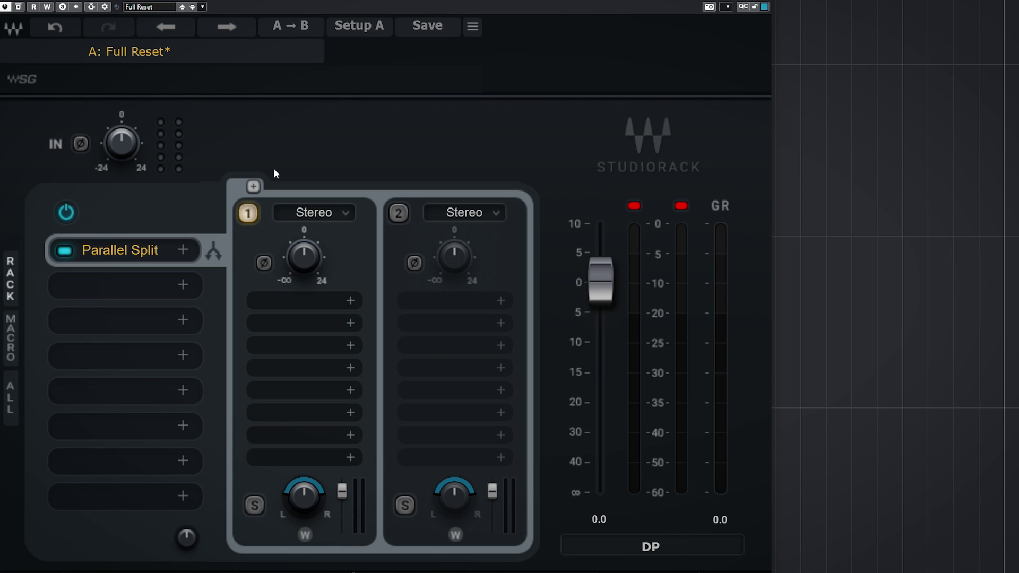
Step: Add more parallel split chains to the rack
{"action": "left_click", "coordinate": [253, 187]}
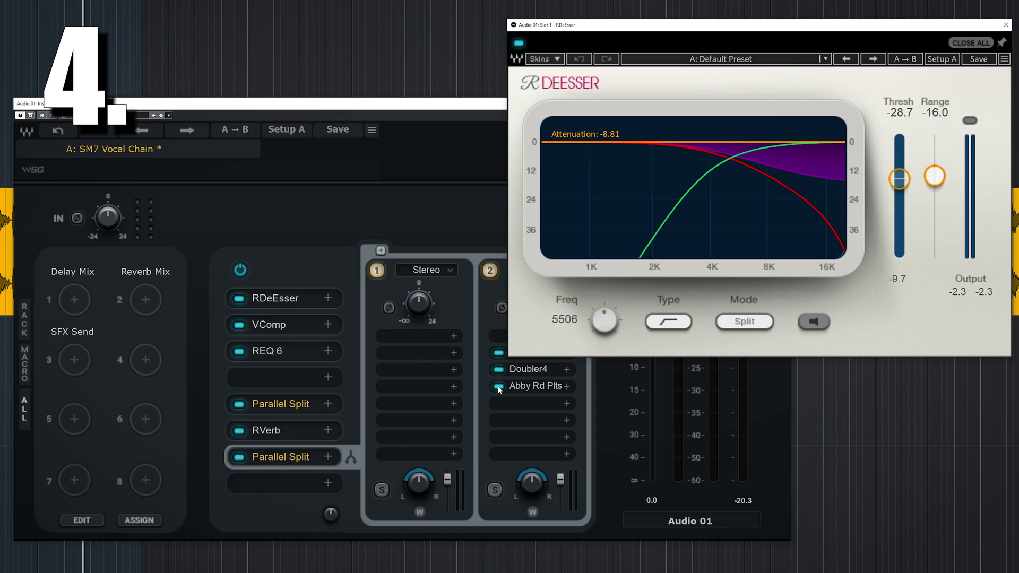
Step: Assign RDeEsser frequency and threshold to macro M1: Delay Mix and turn the macro to sweep both
{"action": "left_click", "coordinate": [74, 302]}
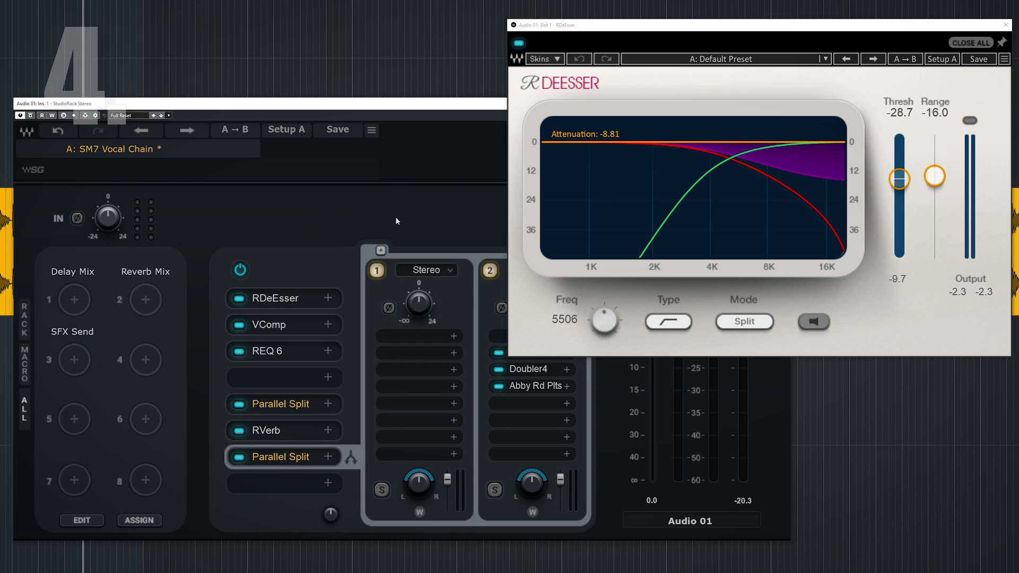
{"action": "mouse_move", "coordinate": [615, 345]}
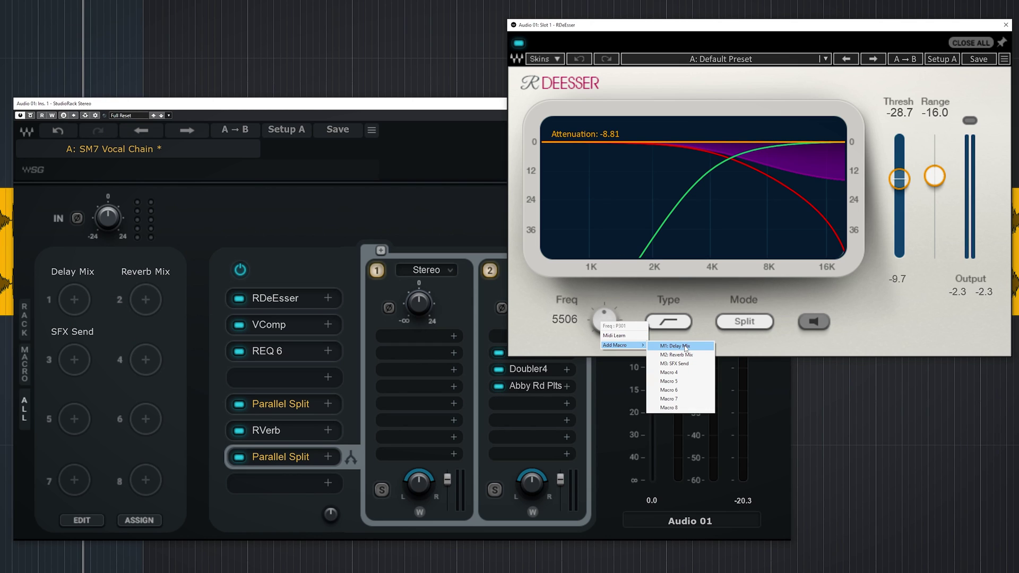
{"action": "left_click", "coordinate": [685, 348]}
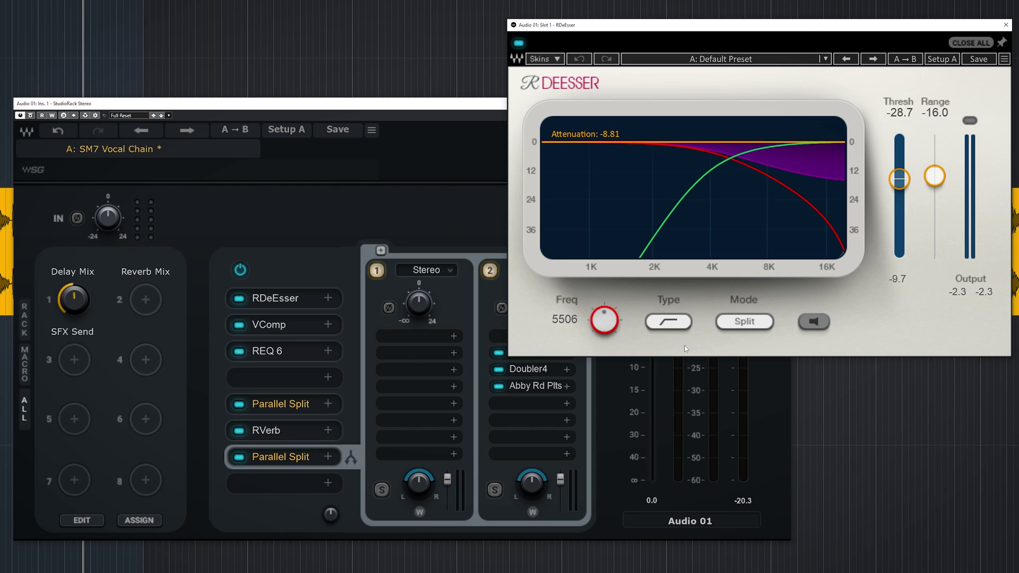
{"action": "right_click", "coordinate": [900, 183]}
{"action": "left_click", "coordinate": [980, 206]}
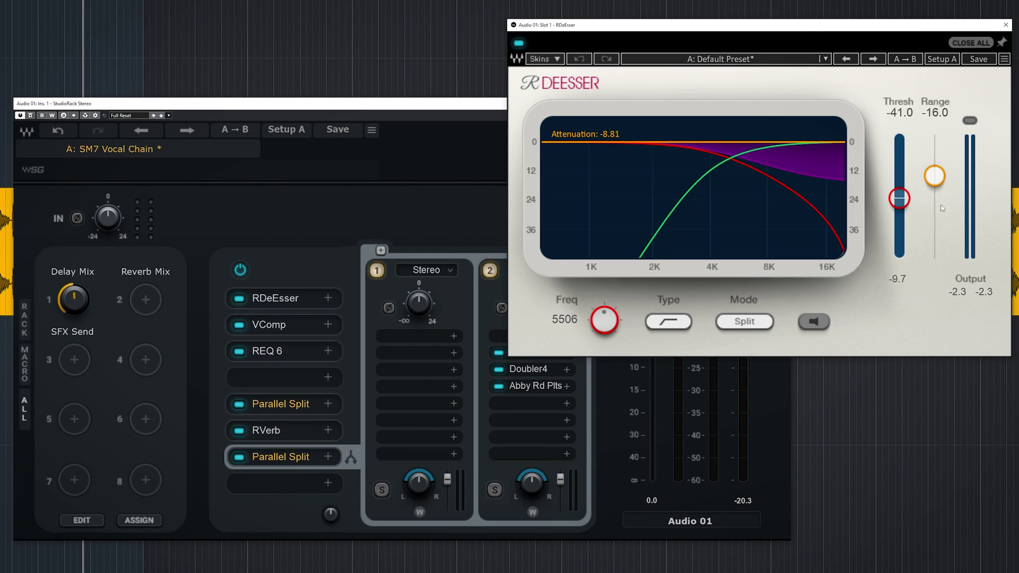
{"action": "left_click_drag", "start_coordinate": [80, 306], "coordinate": [80, 311]}
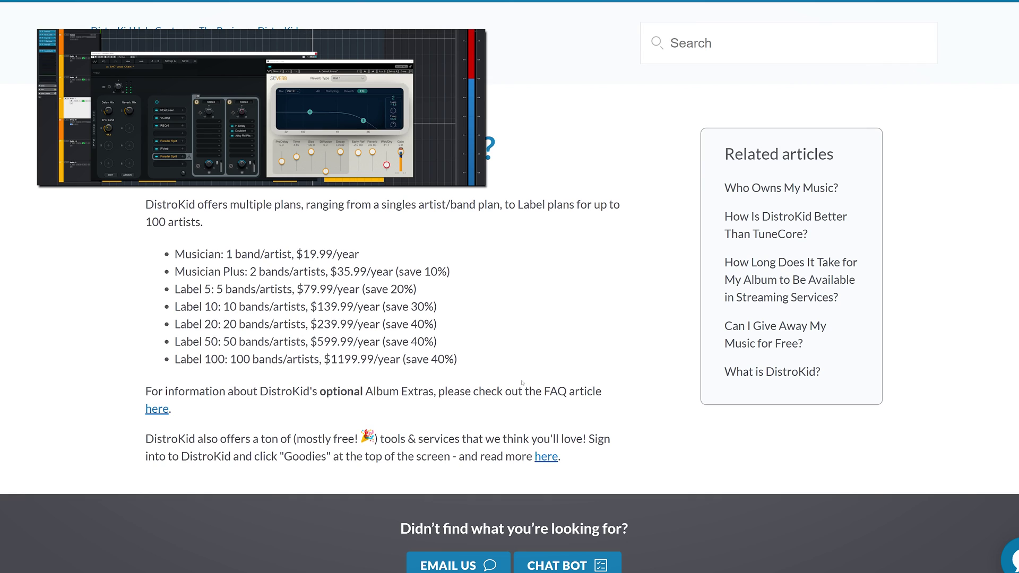
Step: Follow the 'here' link to the DistroKid Goodies: Beyond Distribution article
{"action": "left_click", "coordinate": [544, 458]}
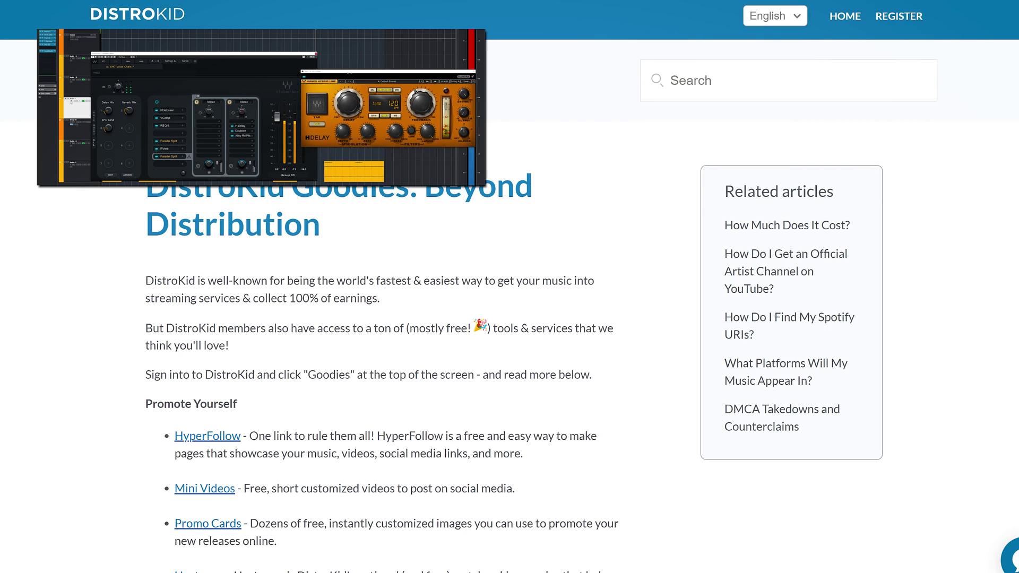
{"action": "scroll", "coordinate": [626, 243], "scroll_direction": "down", "scroll_amount": 2}
{"action": "scroll", "coordinate": [509, 319], "scroll_direction": "down", "scroll_amount": 4}
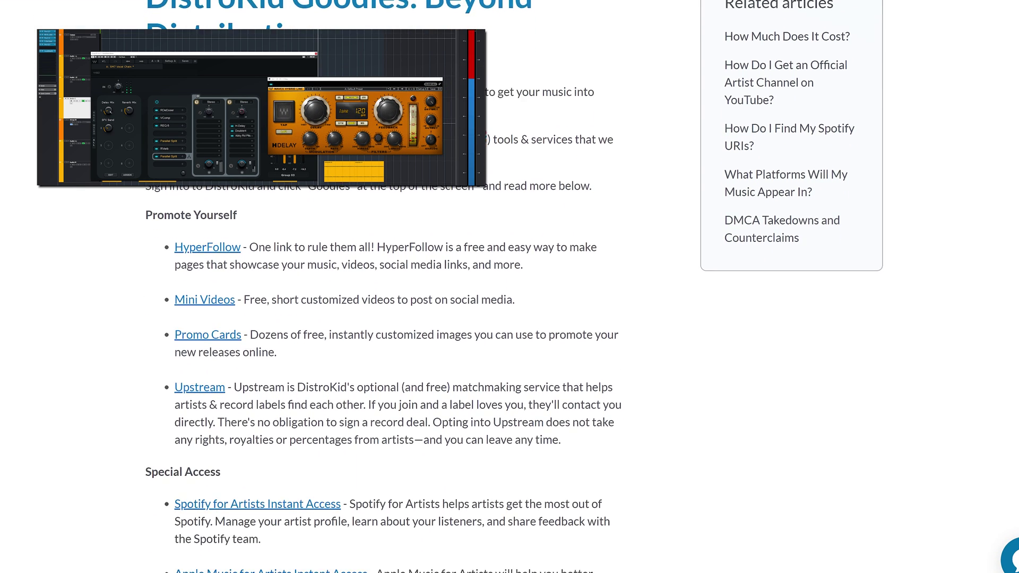
{"action": "scroll", "coordinate": [509, 319], "scroll_direction": "down", "scroll_amount": 1}
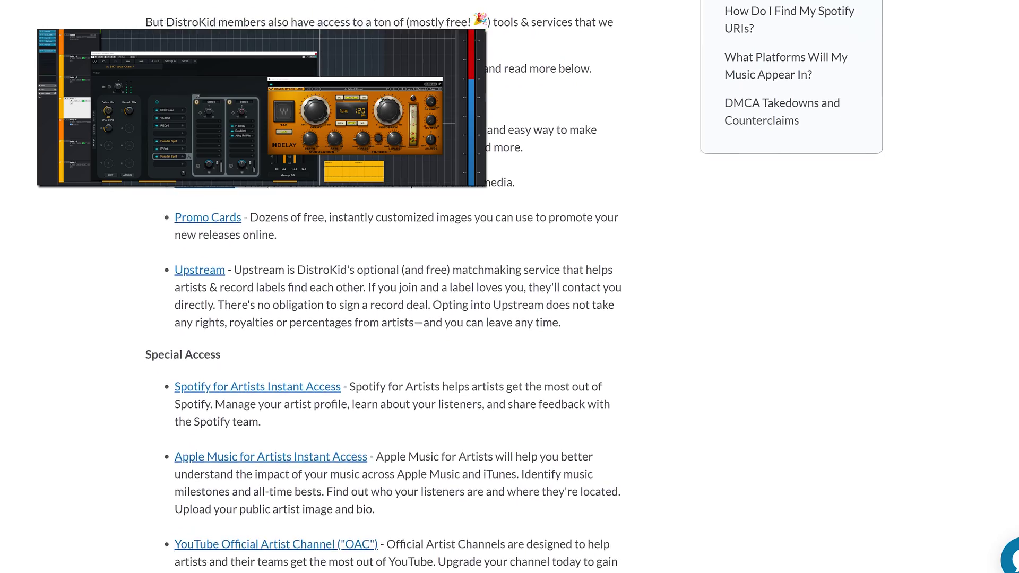
{"action": "scroll", "coordinate": [509, 319], "scroll_direction": "down", "scroll_amount": 2}
{"action": "scroll", "coordinate": [509, 319], "scroll_direction": "down", "scroll_amount": 2}
{"action": "scroll", "coordinate": [509, 319], "scroll_direction": "down", "scroll_amount": 2}
{"action": "scroll", "coordinate": [510, 319], "scroll_direction": "down", "scroll_amount": 2}
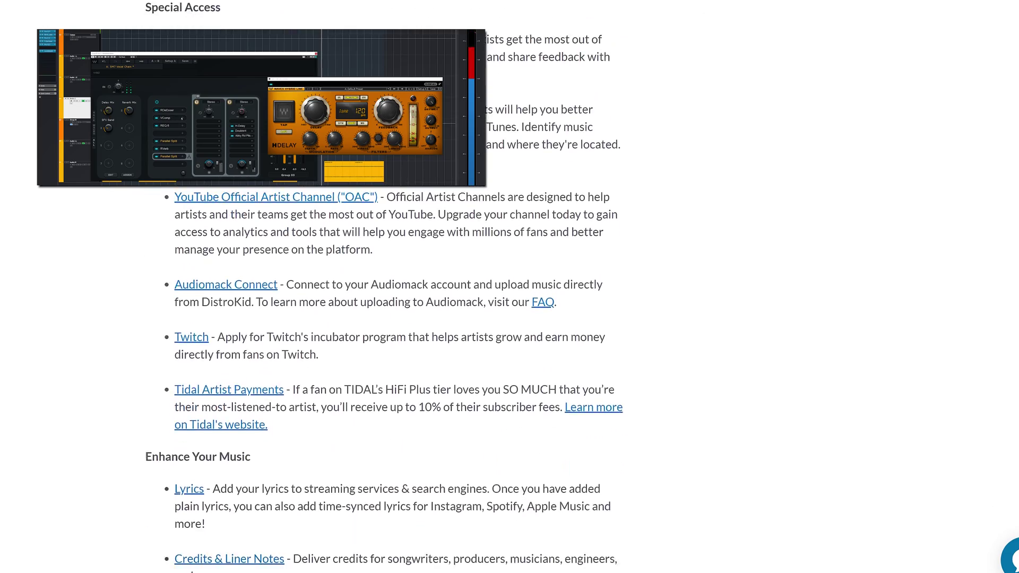
{"action": "scroll", "coordinate": [509, 319], "scroll_direction": "down", "scroll_amount": 2}
{"action": "scroll", "coordinate": [510, 318], "scroll_direction": "down", "scroll_amount": 1}
{"action": "scroll", "coordinate": [510, 319], "scroll_direction": "up", "scroll_amount": 1}
{"action": "scroll", "coordinate": [510, 318], "scroll_direction": "up", "scroll_amount": 3}
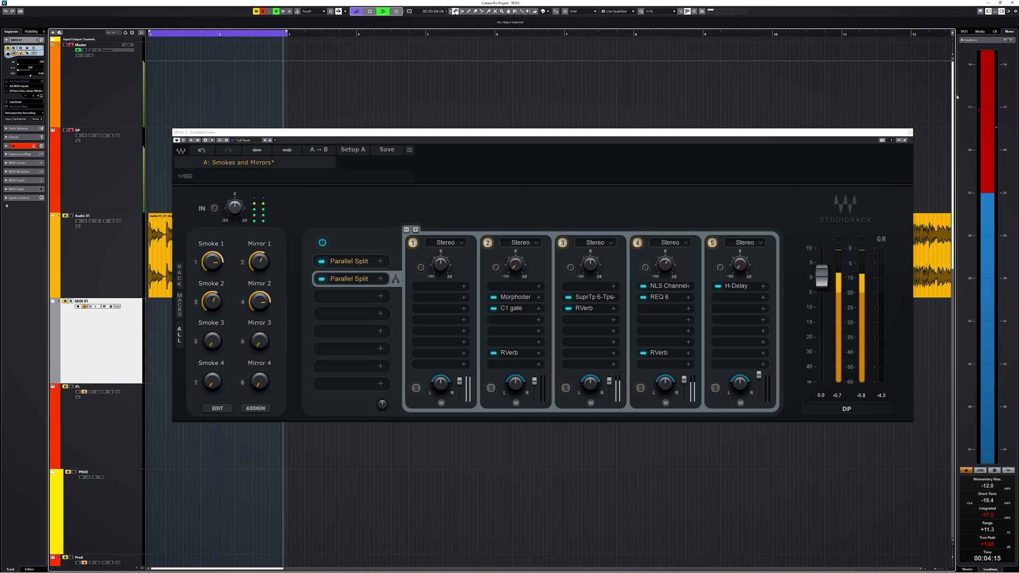
Step: Shrink the StudioRack GUI, move the window right and down, and reopen the size options
{"action": "left_click", "coordinate": [408, 151]}
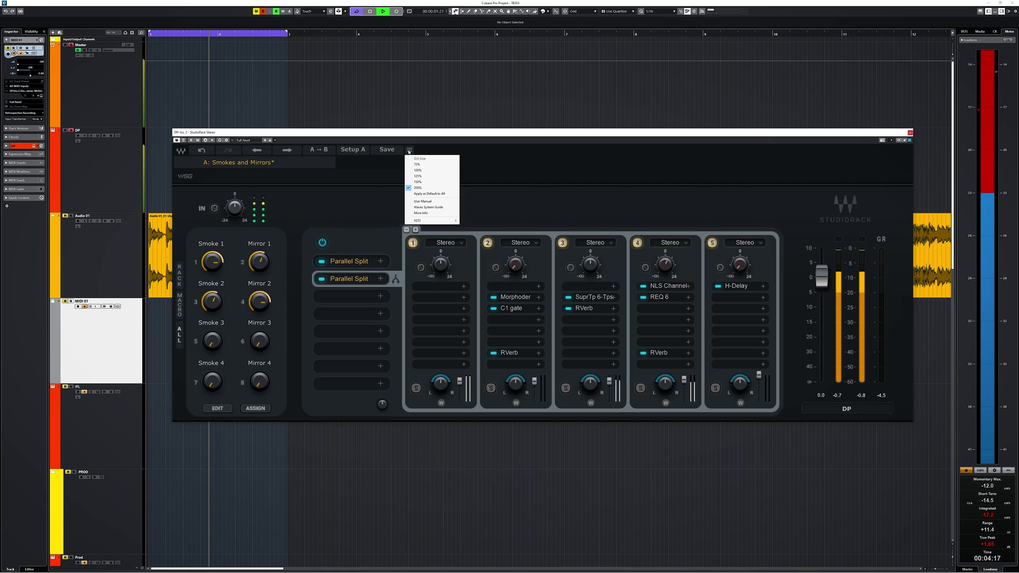
{"action": "left_click", "coordinate": [426, 171]}
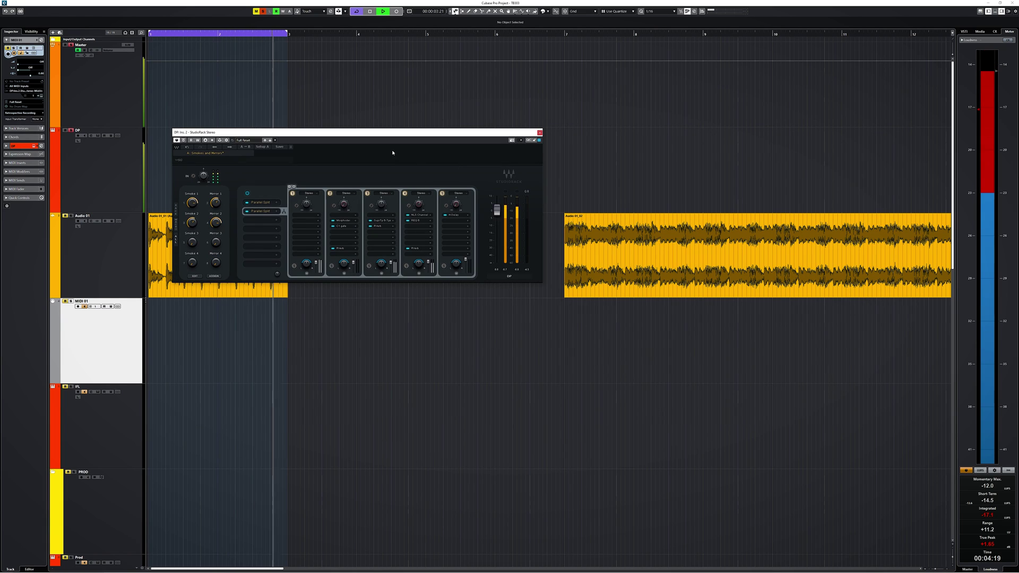
{"action": "left_click_drag", "start_coordinate": [394, 135], "coordinate": [460, 190]}
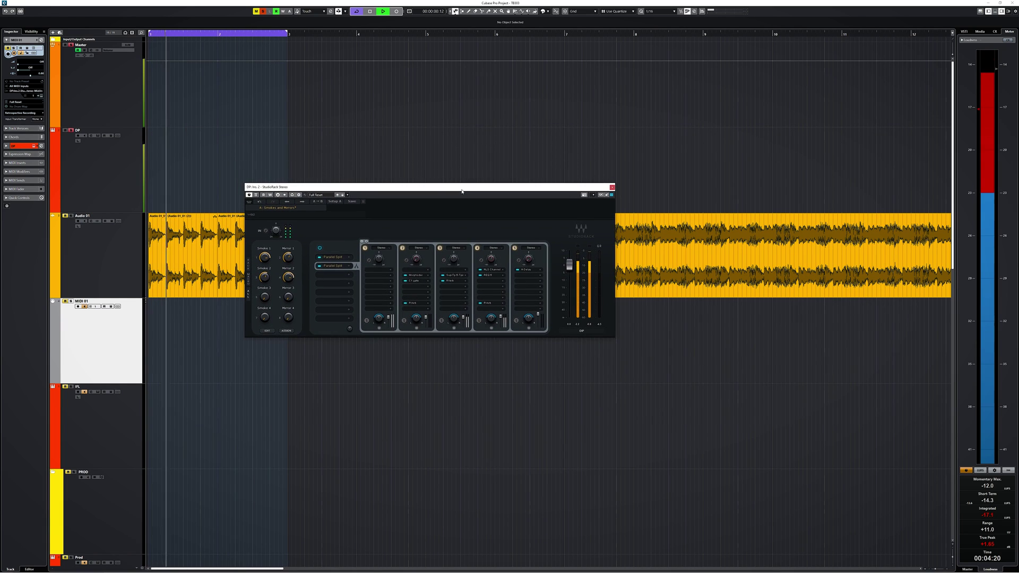
{"action": "left_click", "coordinate": [365, 203]}
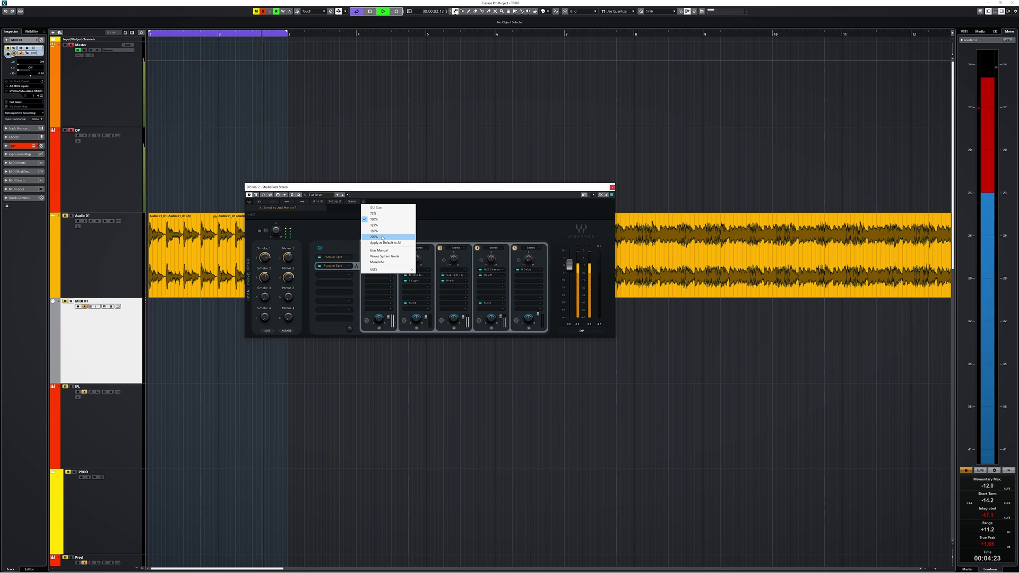